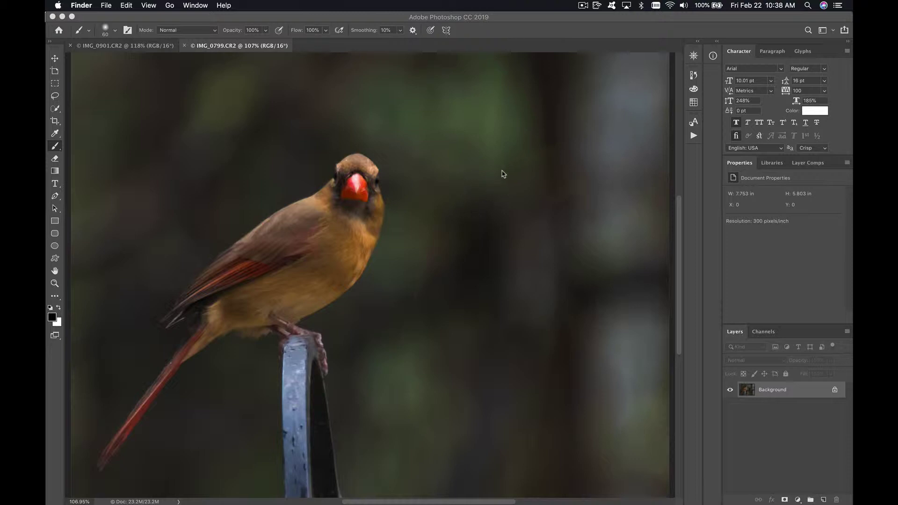
Duplicate the Background layer of the bird photo
left_click(766, 396)
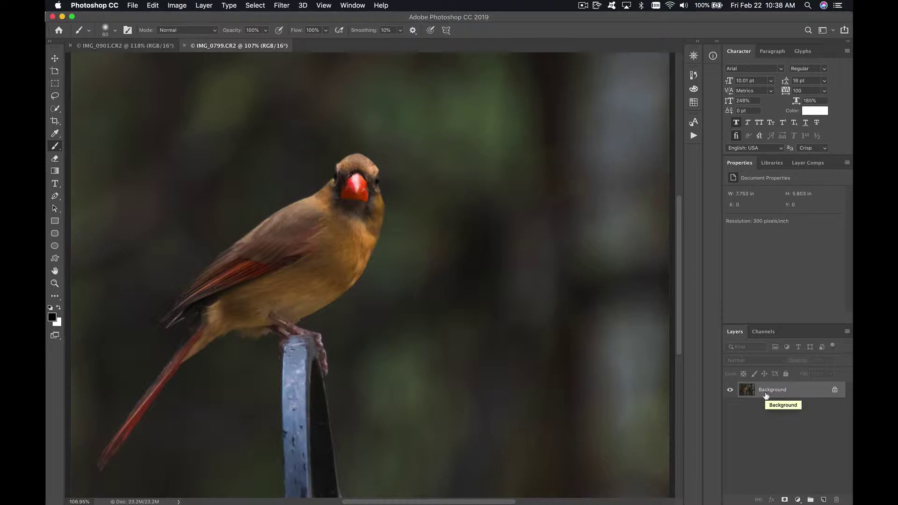
key("super+j")
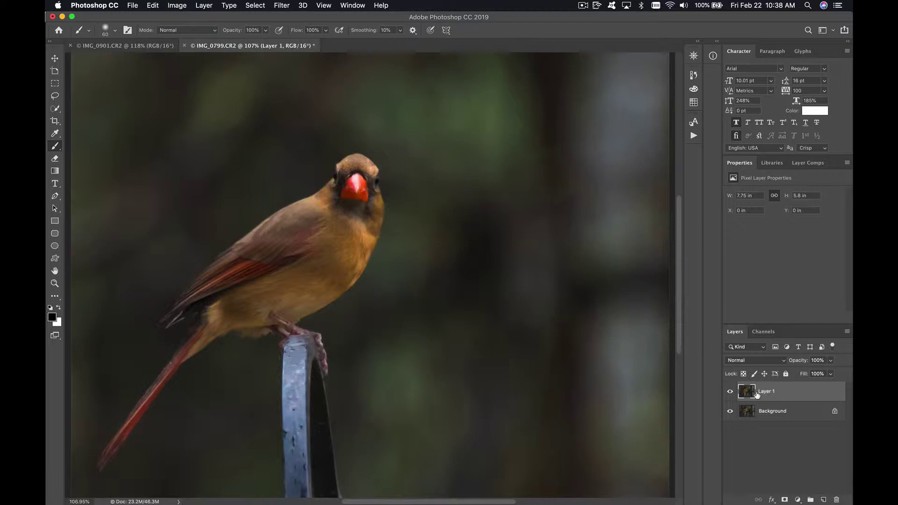
key("e")
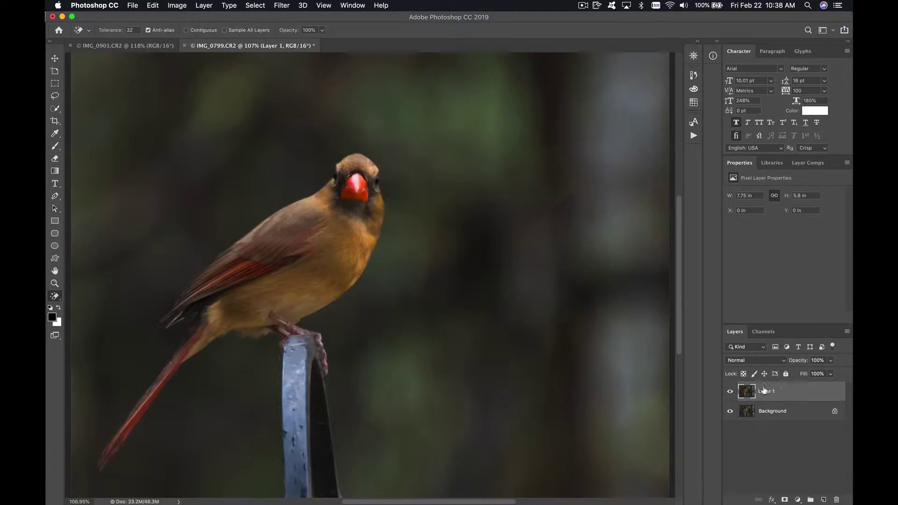
Apply the High Pass filter to the duplicated layer with a radius of about 4.2 pixels
left_click(282, 6)
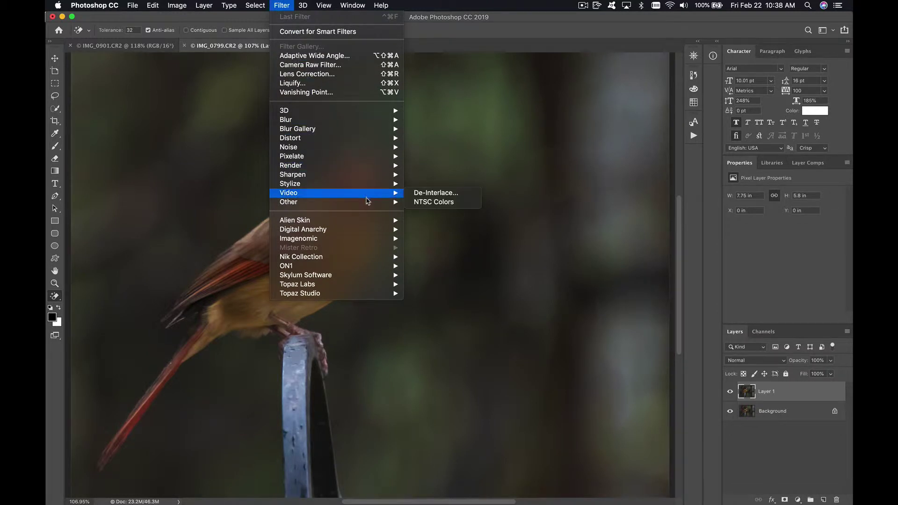
mouse_move(367, 202)
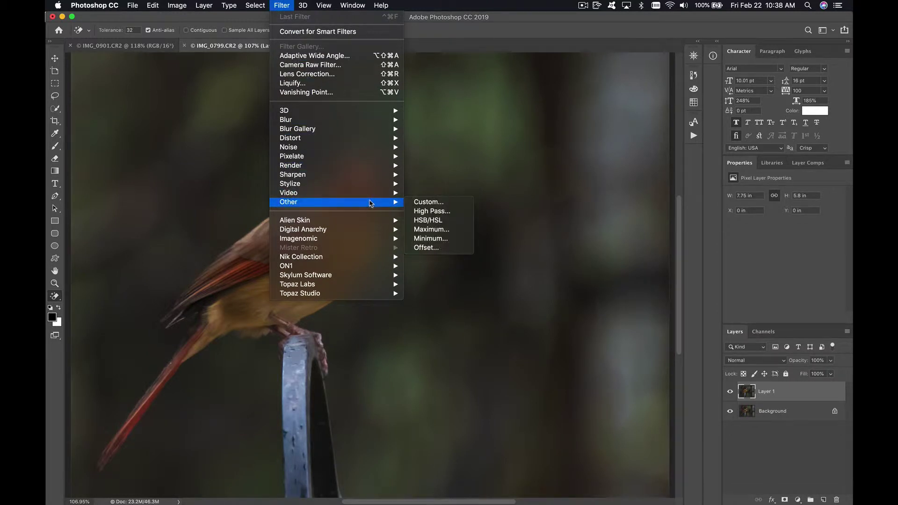
left_click(457, 212)
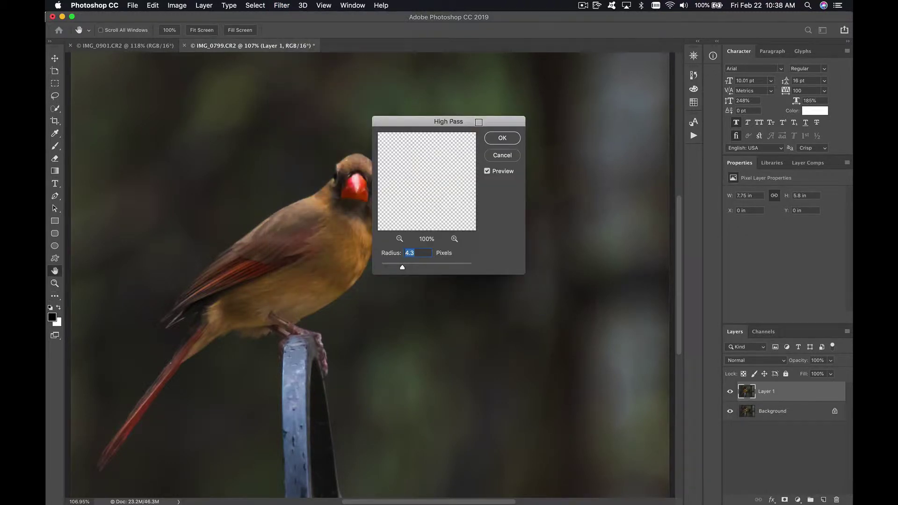
left_click_drag(471, 125, 507, 127)
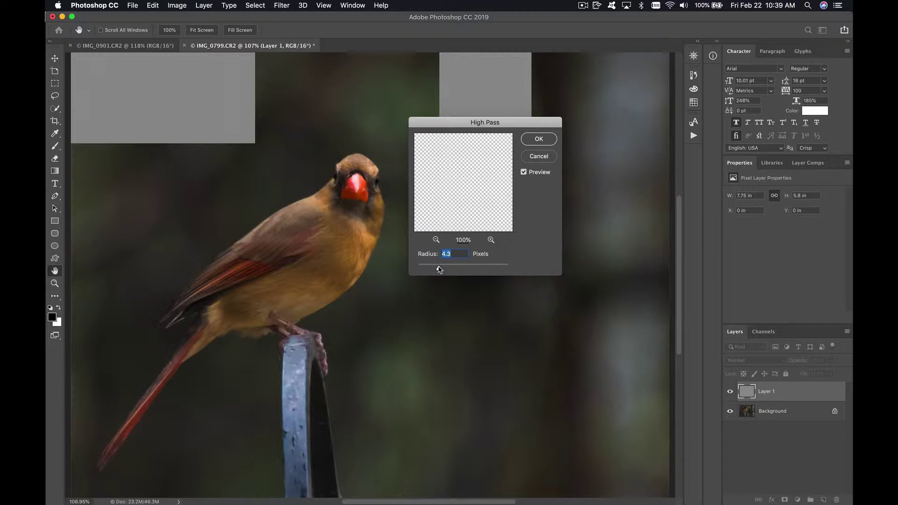
left_click_drag(440, 270, 439, 270)
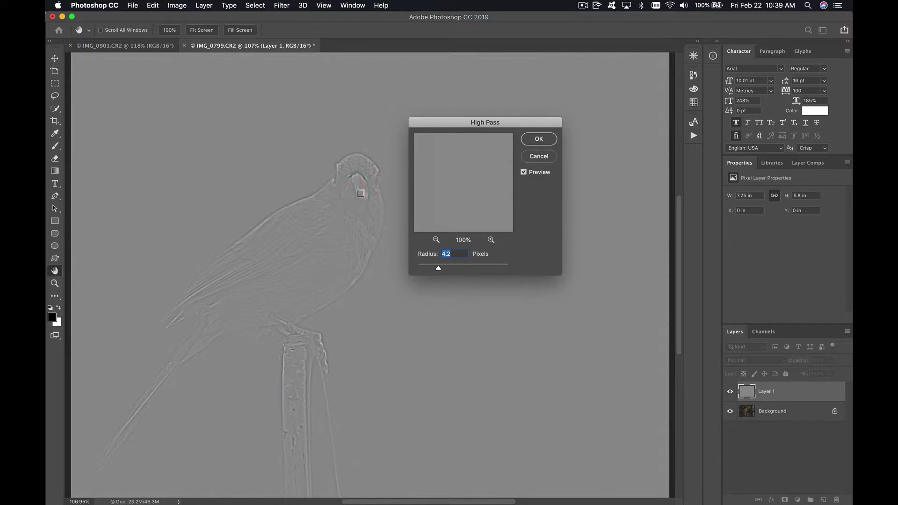
left_click_drag(438, 268, 467, 269)
left_click_drag(467, 270, 439, 272)
left_click_drag(440, 268, 438, 271)
left_click(541, 139)
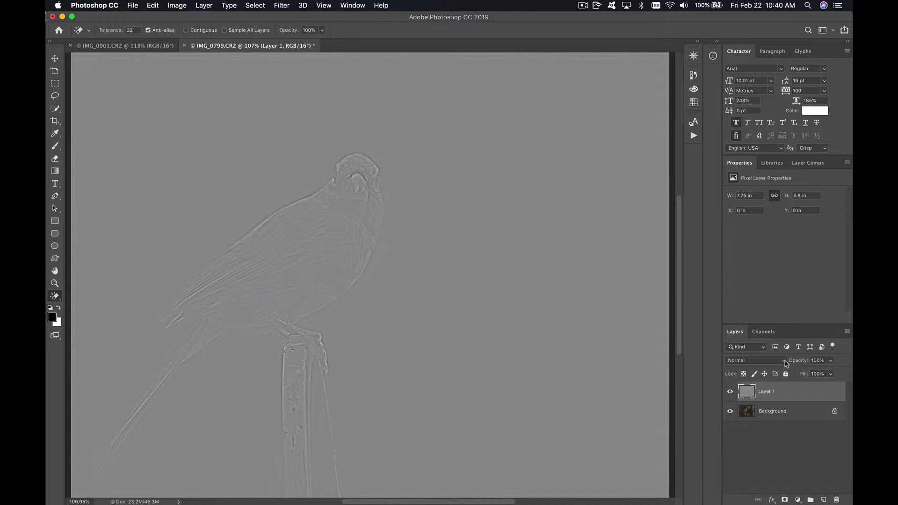
Rename the filtered layer "sharpen" and set its blend mode to Overlay
double_click(773, 390)
type("sharpen")
key("Return")
left_click(784, 361)
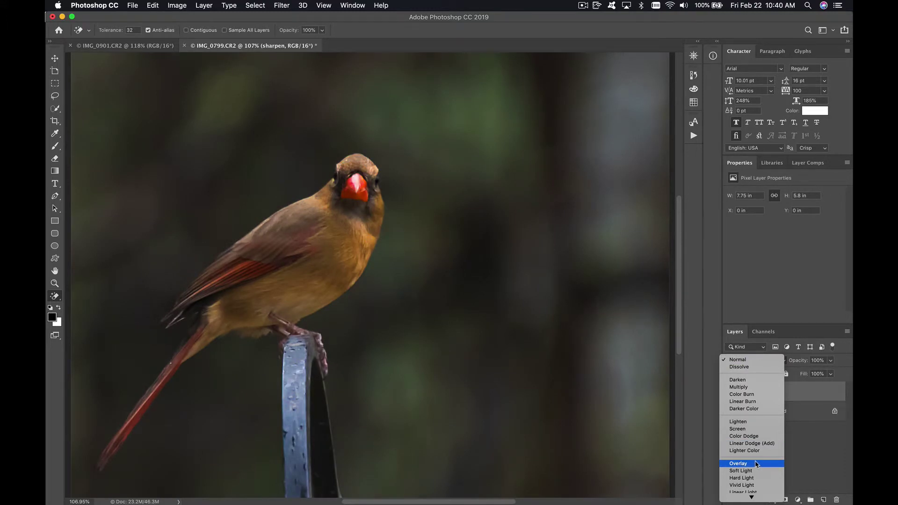
left_click(754, 464)
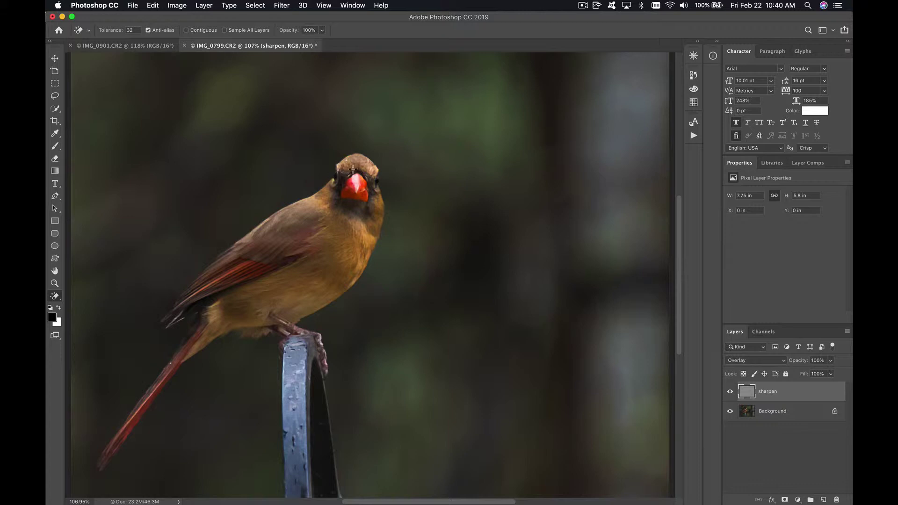
Compare the whole photo with the sharpen layer hidden and shown, checking its effect on bird and background
left_click(730, 394)
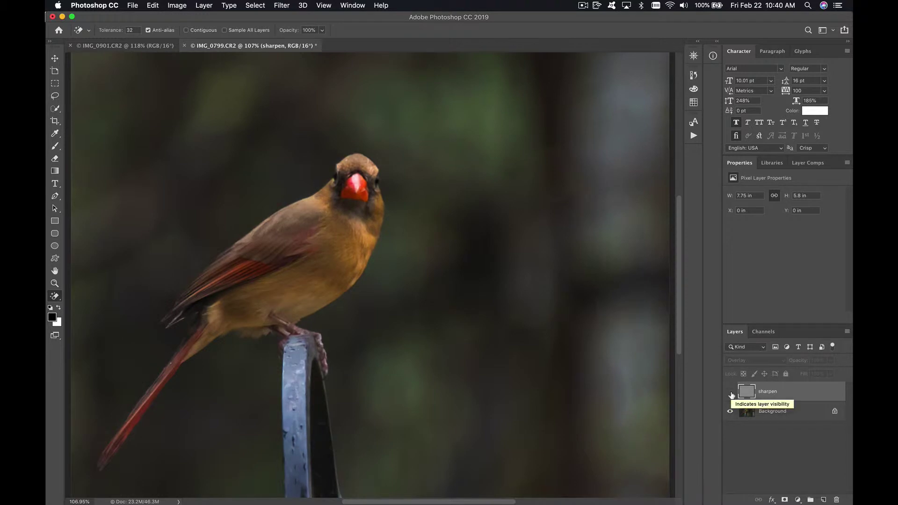
left_click(731, 393)
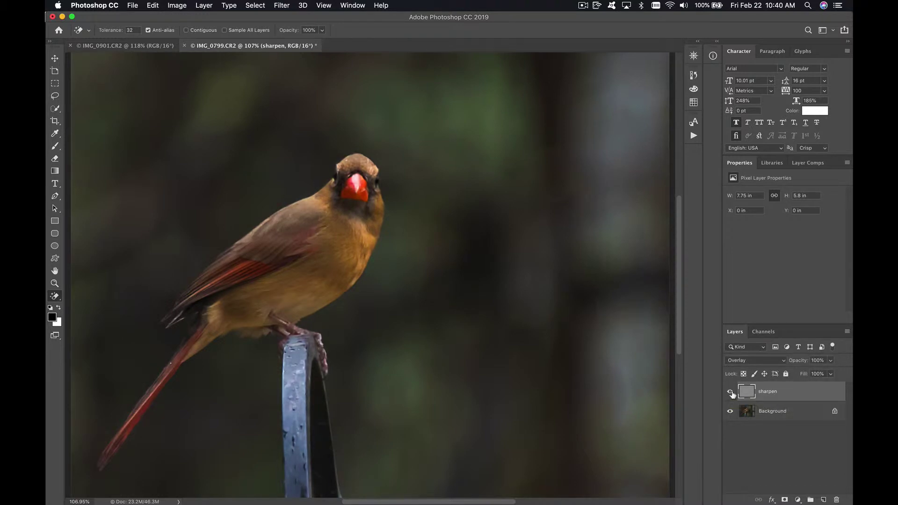
left_click(731, 394)
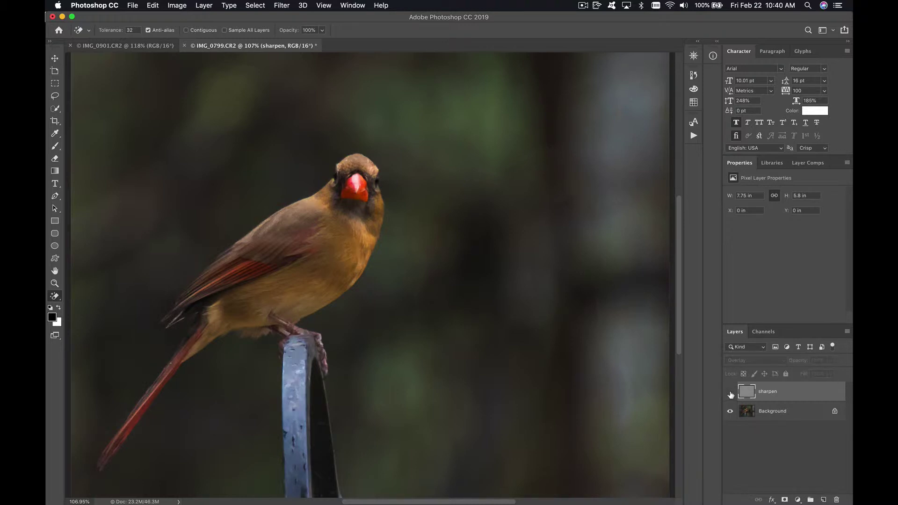
left_click(731, 394)
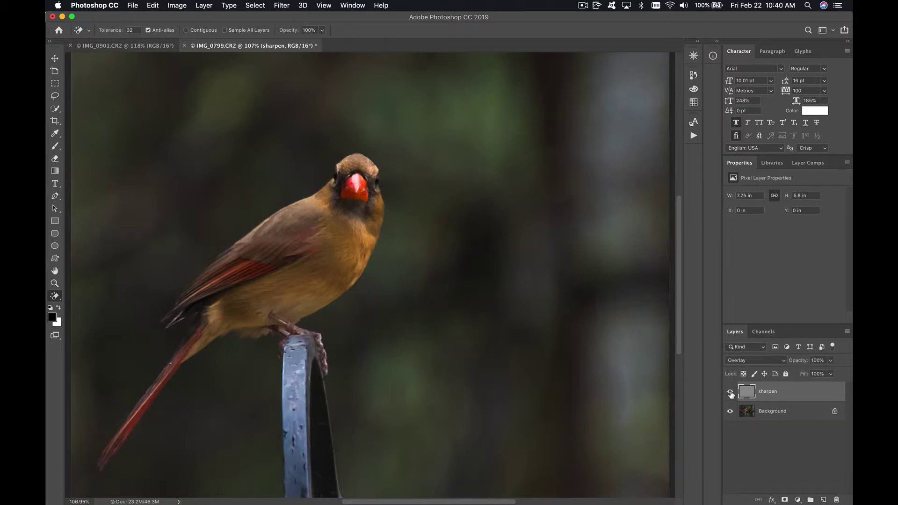
left_click(731, 394)
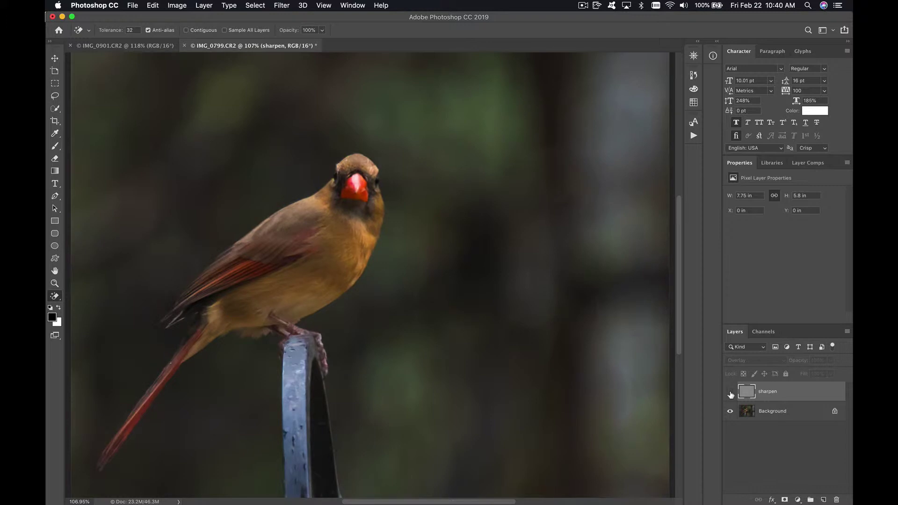
left_click(731, 394)
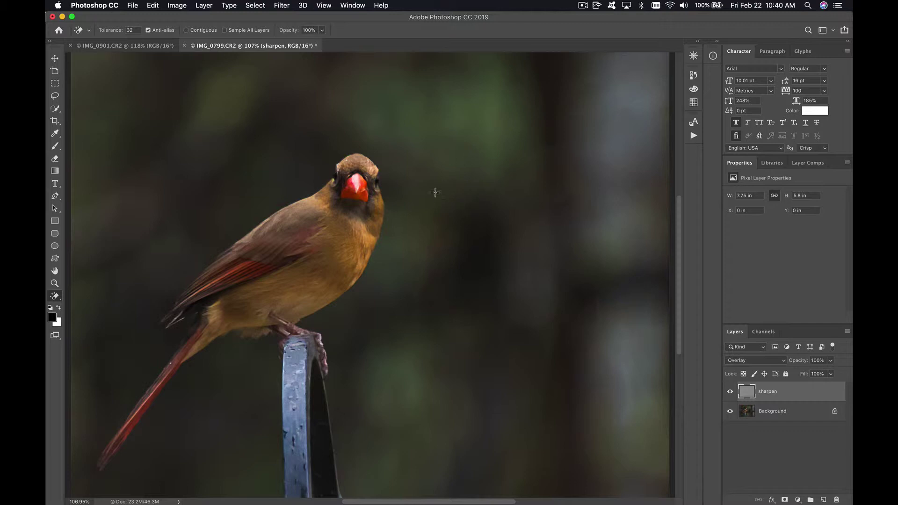
left_click(730, 393)
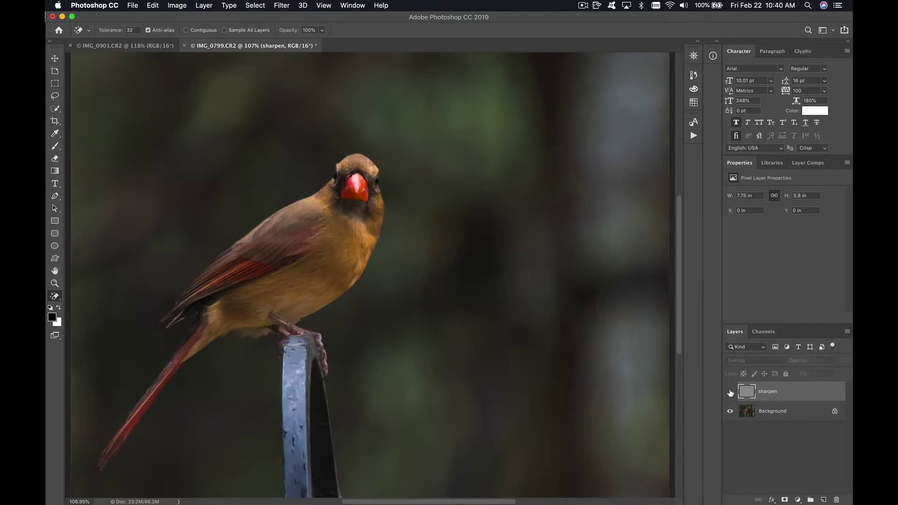
left_click(731, 393)
left_click(731, 393)
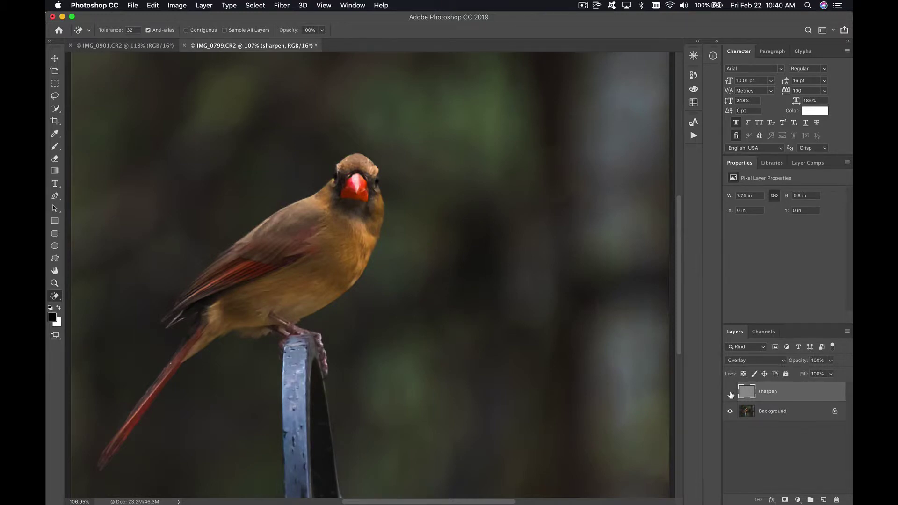
left_click(730, 394)
Add a black layer mask to the sharpen layer and activate the soft 60 px brush with 0% hardness
left_click(786, 499, "alt")
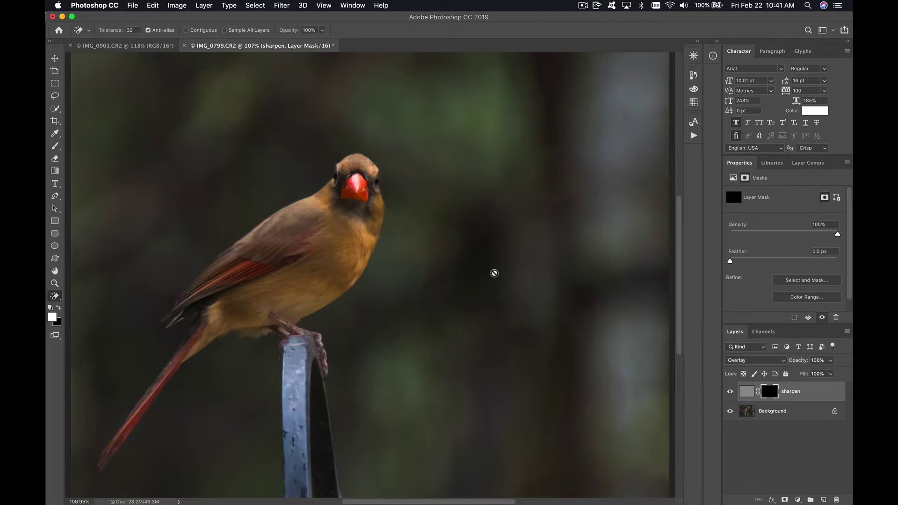
key("b")
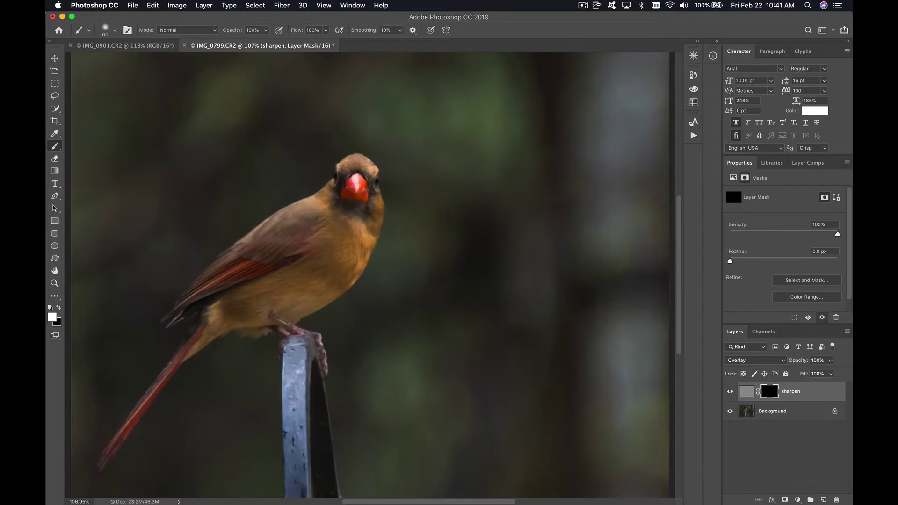
left_click(116, 31)
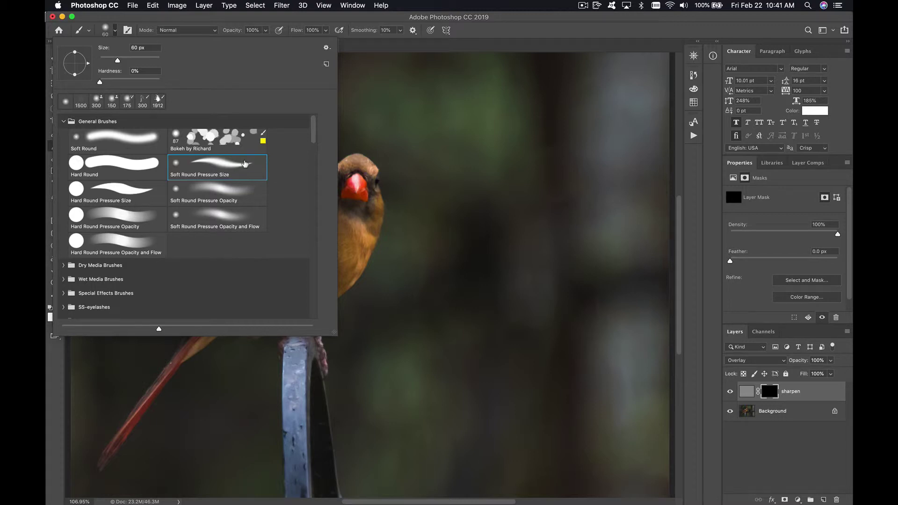
left_click(498, 24)
Try out larger and smaller brush sizes and swap the foreground and background colors back and forth
key("bracketright")
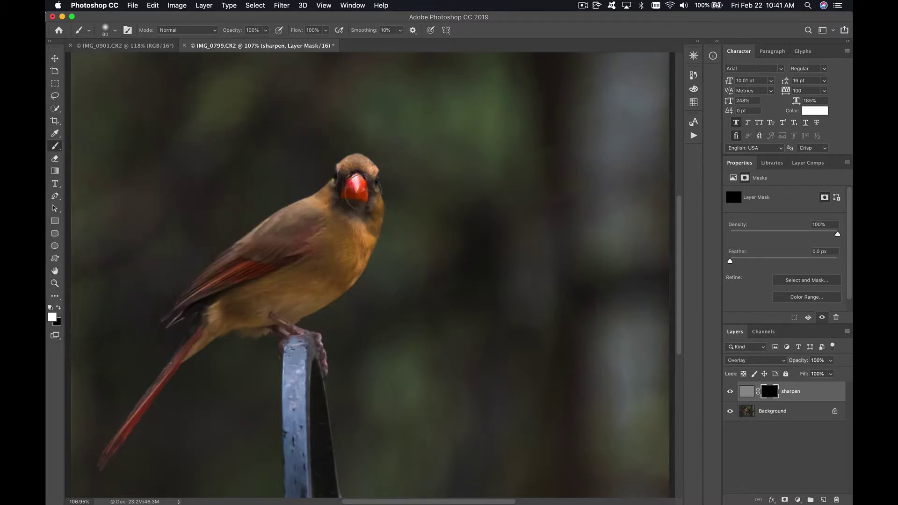
key("bracketleft")
key("bracketright")
key("bracketleft")
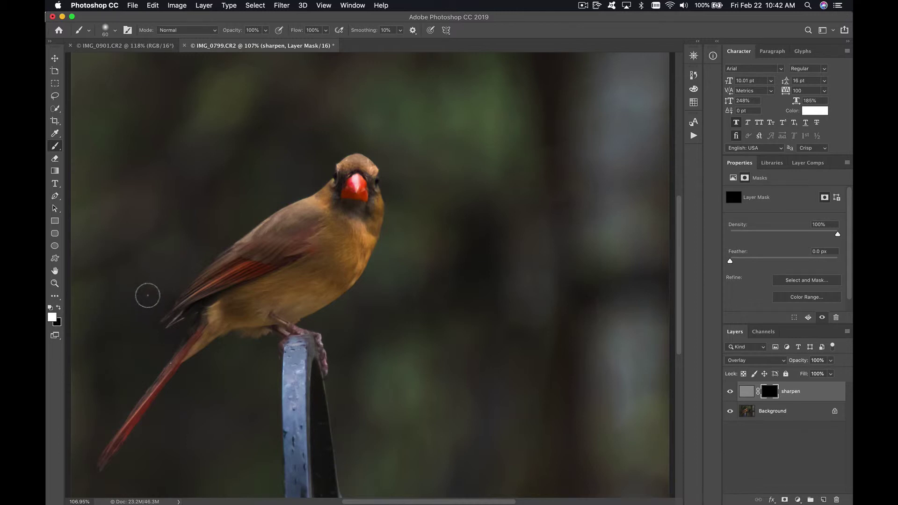
key("x")
key("x")
key("x")
key("x")
key("x")
key("x")
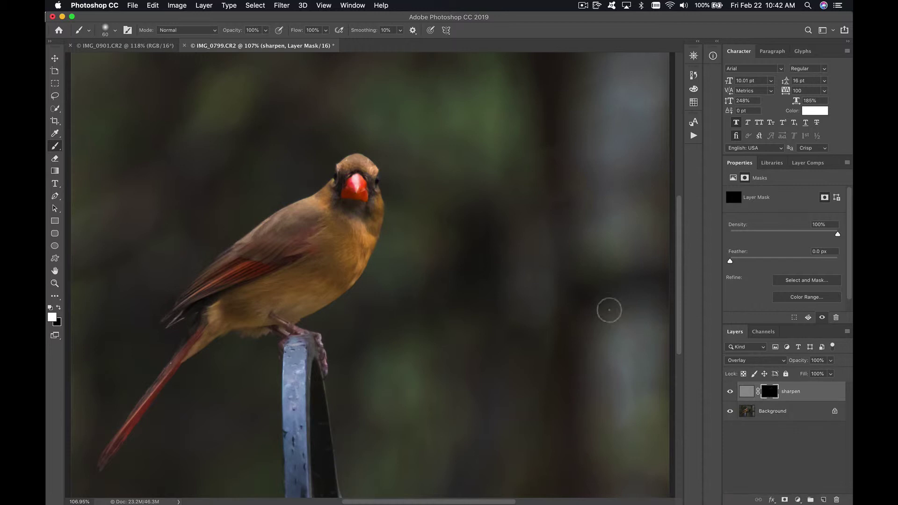
Paint white on the sharpen layer's mask over the bird's head, body and tail, using a smaller brush for narrow areas
mouse_move(360, 191)
left_mouse_down()
mouse_move(355, 171)
mouse_move(368, 222)
mouse_move(342, 236)
mouse_move(328, 209)
mouse_move(269, 247)
mouse_move(277, 285)
mouse_move(296, 303)
mouse_move(341, 274)
mouse_move(362, 236)
mouse_move(365, 213)
mouse_move(352, 183)
mouse_move(259, 243)
mouse_move(216, 290)
mouse_move(241, 305)
mouse_move(323, 289)
mouse_move(372, 211)
mouse_move(358, 181)
mouse_move(353, 187)
left_mouse_up()
left_click_drag(356, 191, 351, 186)
left_click_drag(224, 316, 228, 316)
key("bracketleft")
key("bracketleft")
key("bracketleft")
key("bracketleft")
key("bracketleft")
key("bracketleft")
mouse_move(107, 459)
left_mouse_down()
mouse_move(216, 318)
mouse_move(211, 327)
mouse_move(258, 304)
mouse_move(294, 329)
mouse_move(278, 311)
mouse_move(220, 297)
mouse_move(222, 286)
mouse_move(178, 307)
mouse_move(239, 260)
mouse_move(231, 260)
mouse_move(237, 251)
mouse_move(292, 231)
mouse_move(328, 236)
mouse_move(359, 205)
mouse_move(378, 205)
mouse_move(377, 231)
mouse_move(385, 192)
left_mouse_up()
key("bracketright")
key("bracketright")
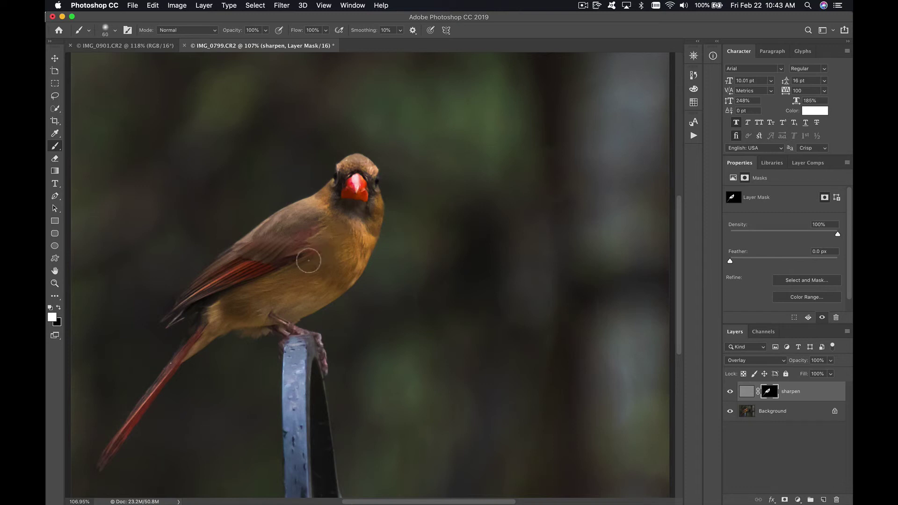
key("bracketright")
key("bracketright")
key("bracketright")
Compare the bird with the masked sharpen layer hidden and shown, keeping the layer visible and its mask selected
left_click(729, 394)
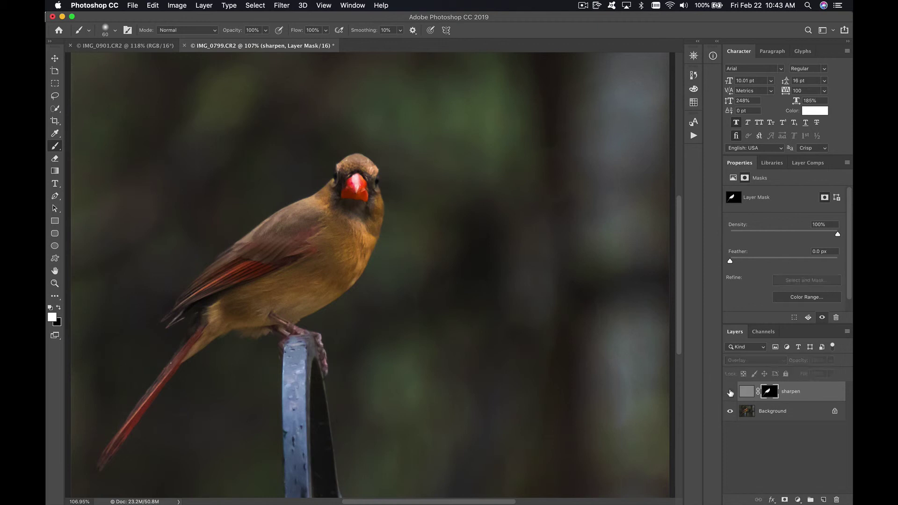
left_click(730, 395)
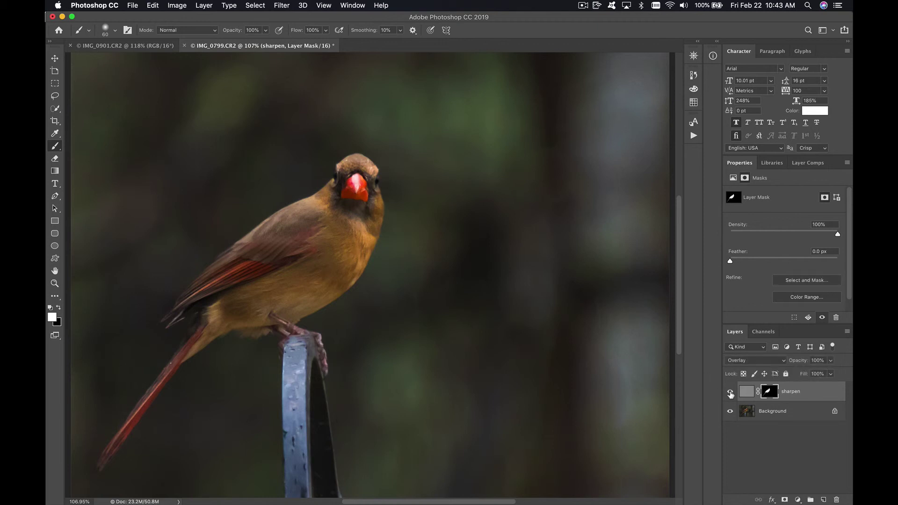
left_click(730, 394)
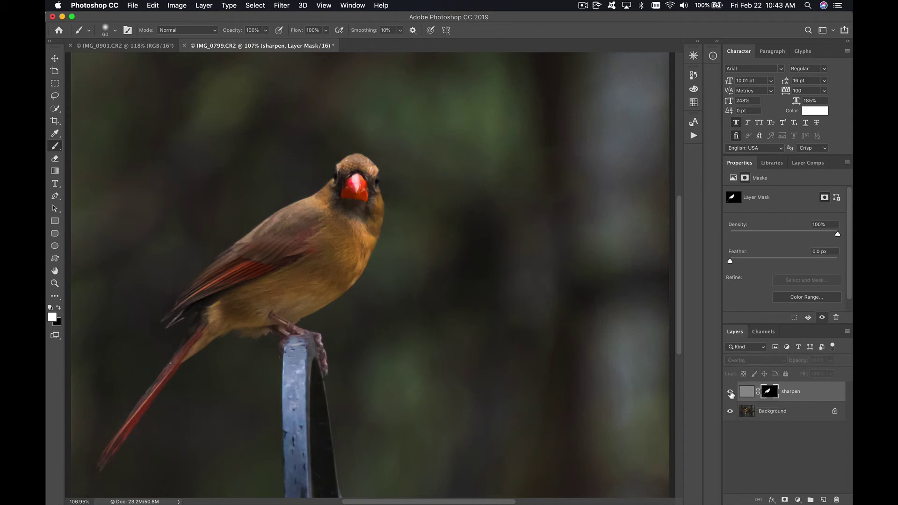
left_click(731, 395)
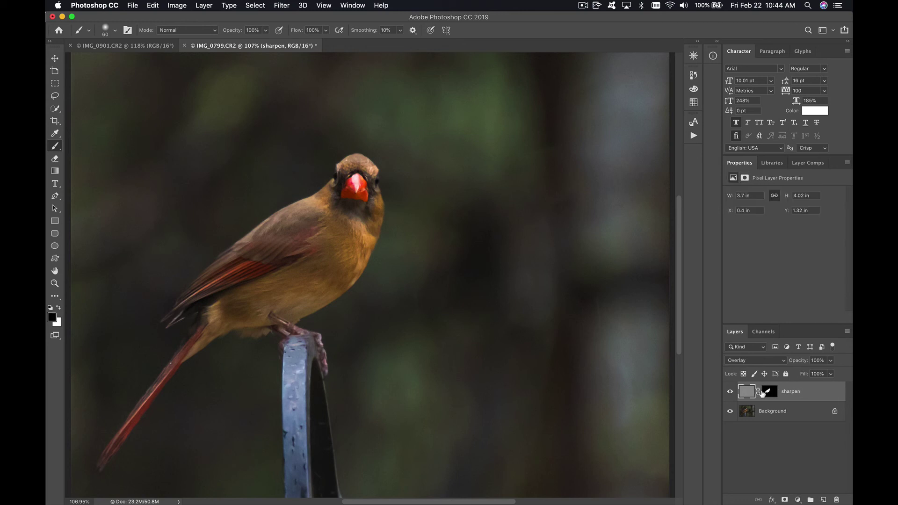
left_click(751, 392)
left_click(770, 392)
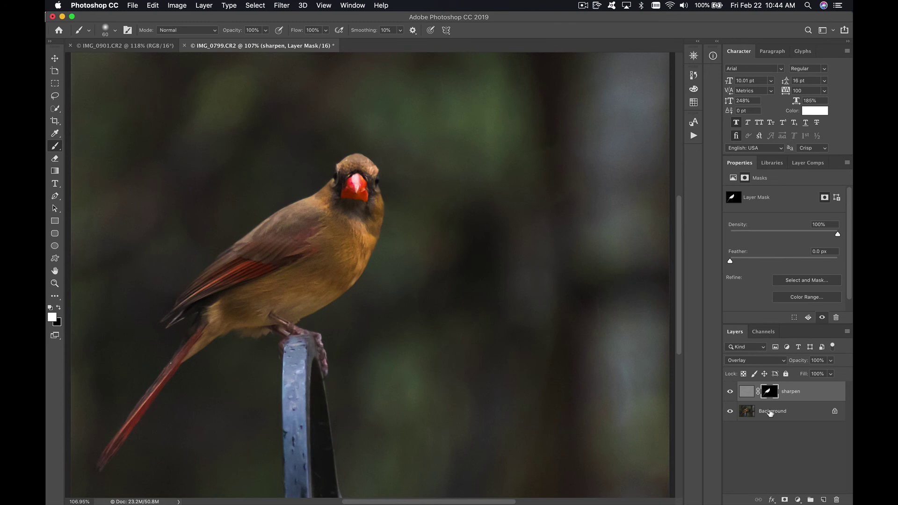
left_click(731, 393)
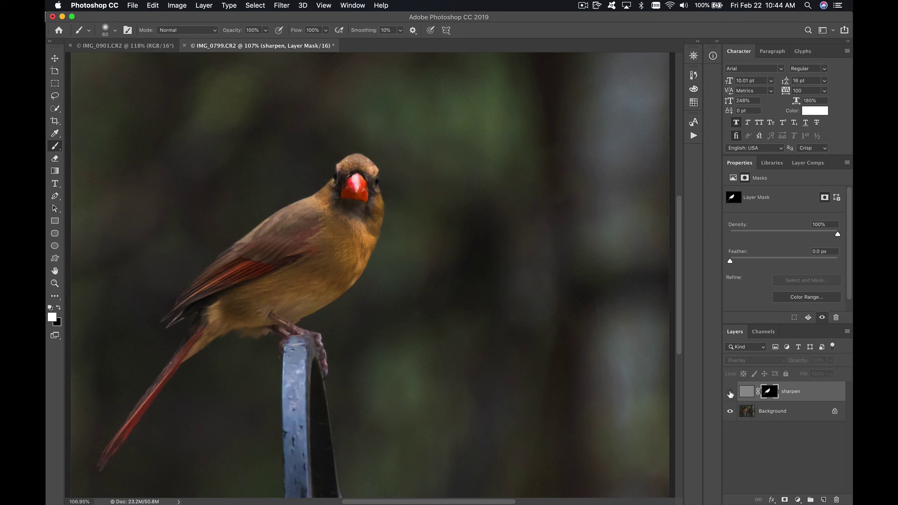
left_click(731, 393)
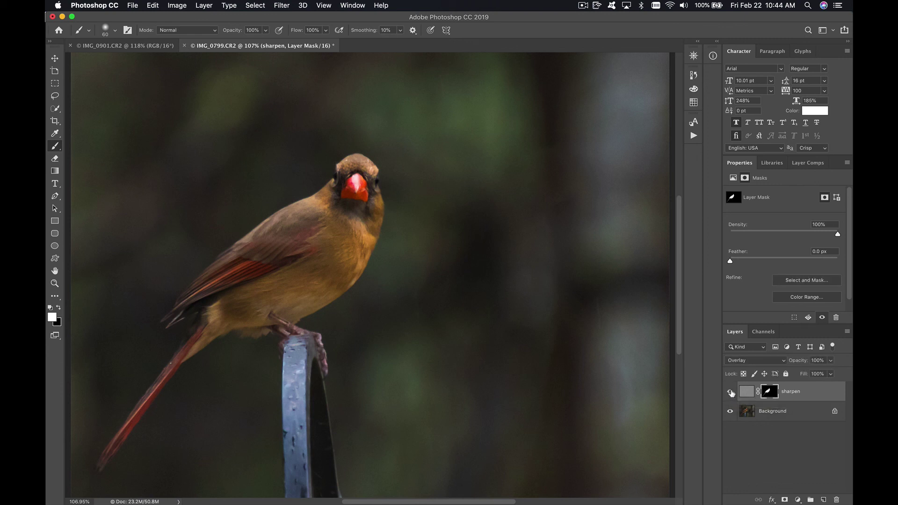
left_click(732, 393)
left_click(731, 393)
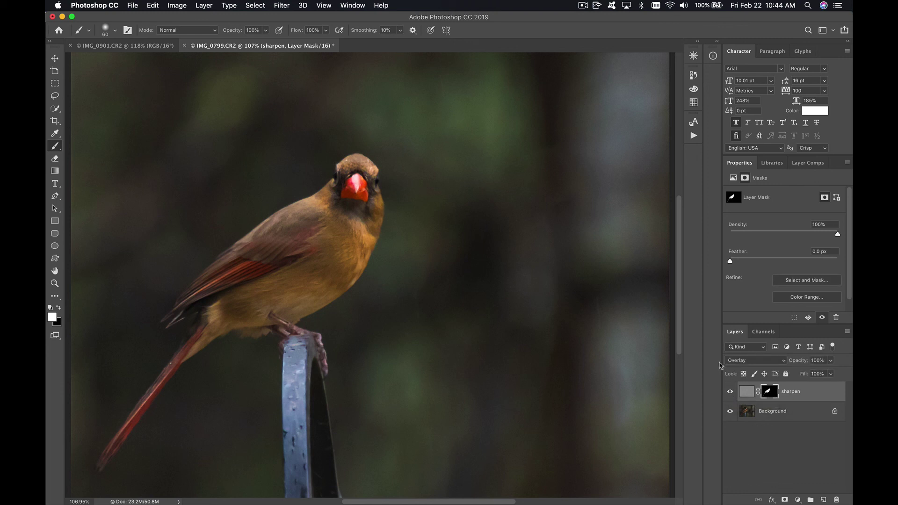